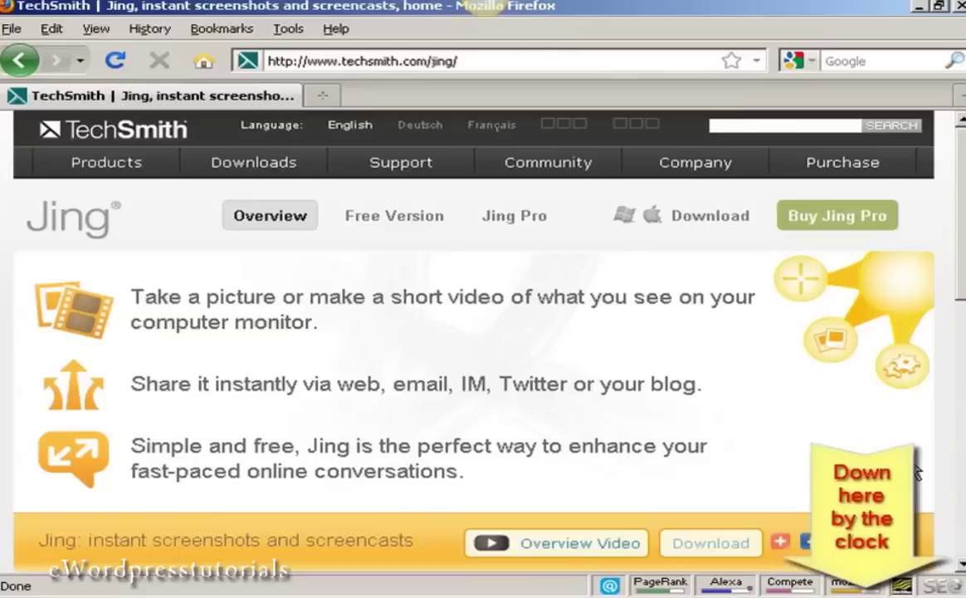
Step: Expand Jing's sun launcher at the top of the screen above the TechSmith Jing page
mouse_move(498, 16)
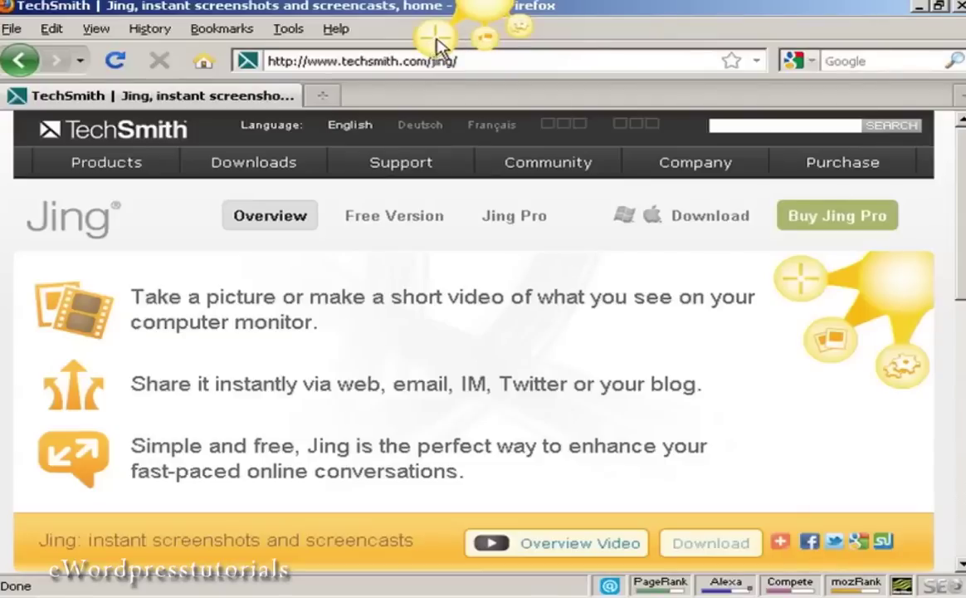
Step: Capture a 515 x 230 image covering the Overview tabs and first two feature lines
left_click(436, 38)
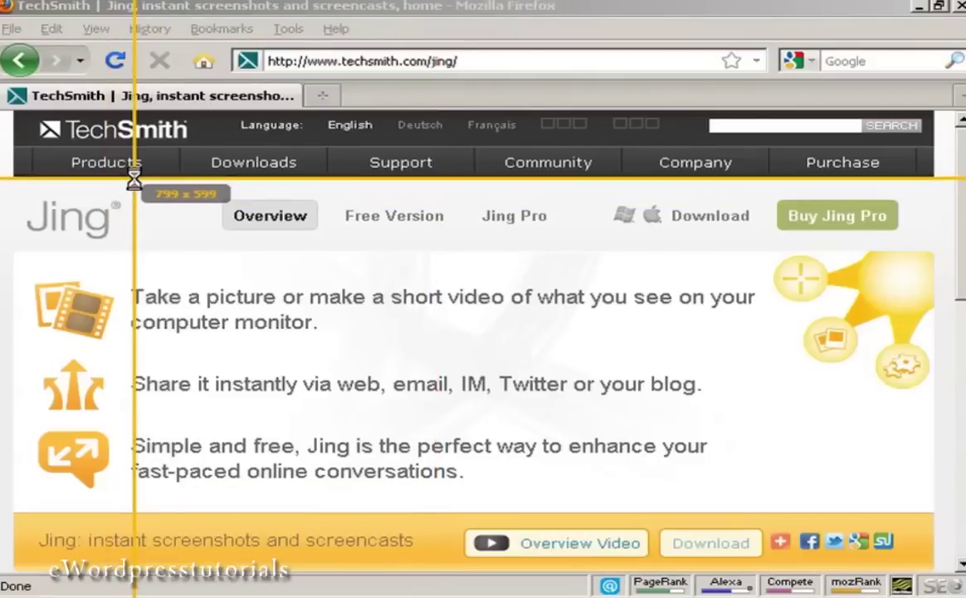
left_click_drag(134, 188, 289, 362)
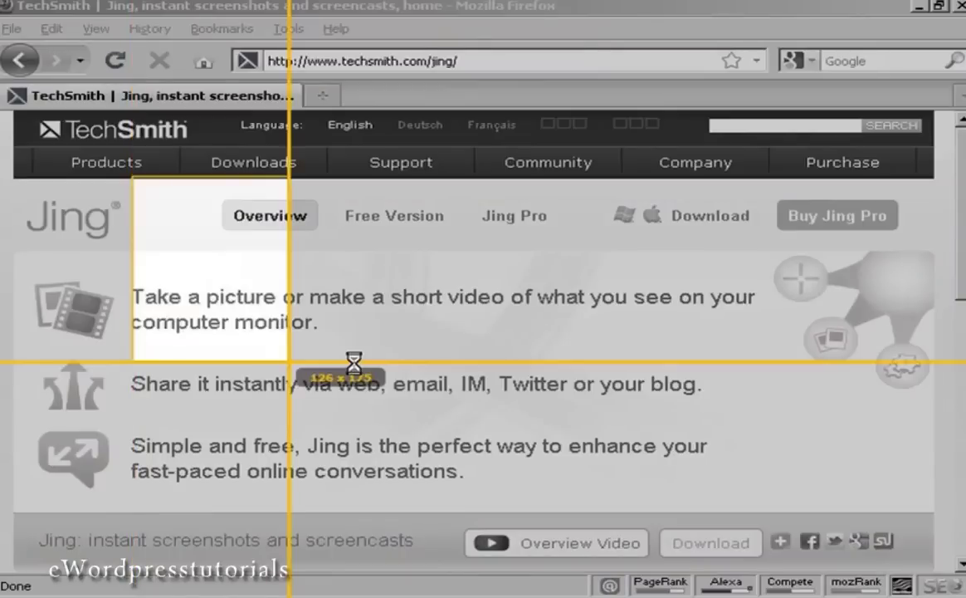
left_click_drag(354, 362, 765, 418)
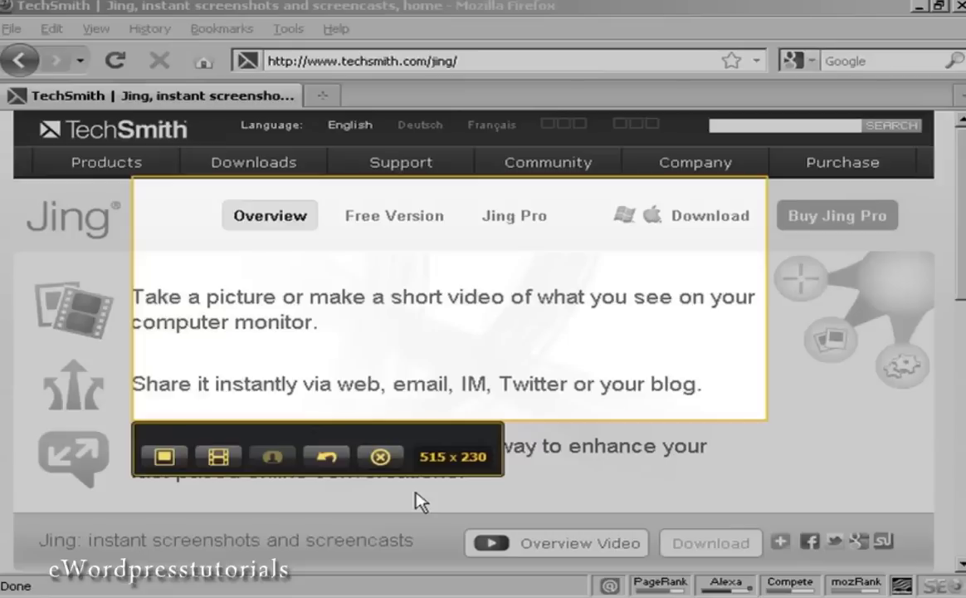
left_click(165, 458)
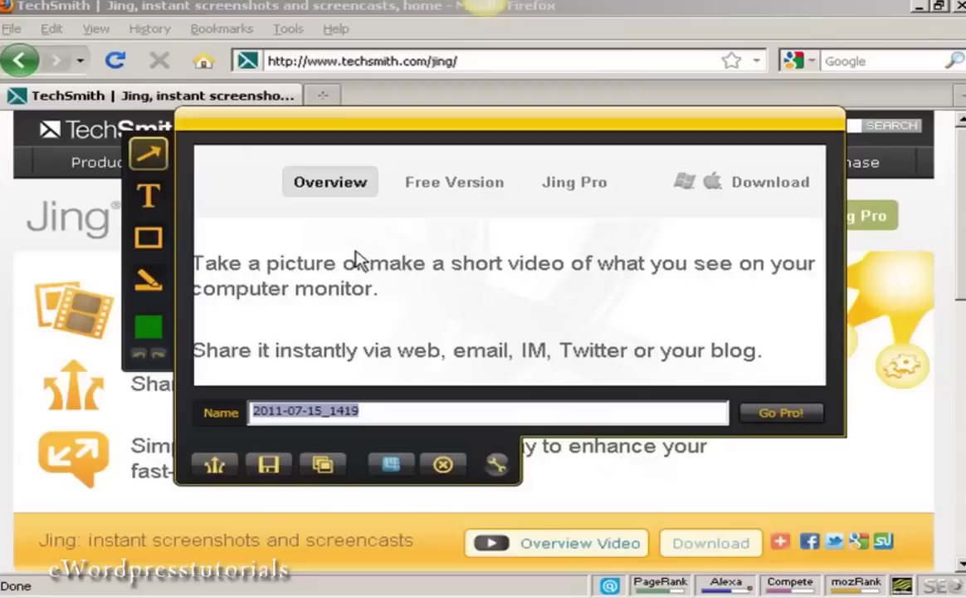
Step: Draw a red arrow from the capture's upper left toward the first feature line
left_click(151, 148)
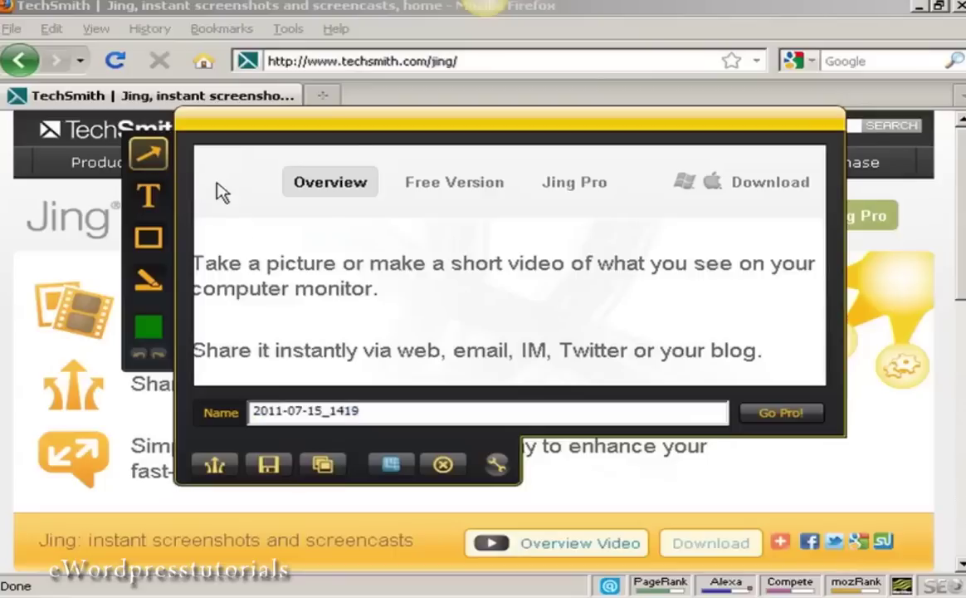
left_click_drag(213, 192, 423, 279)
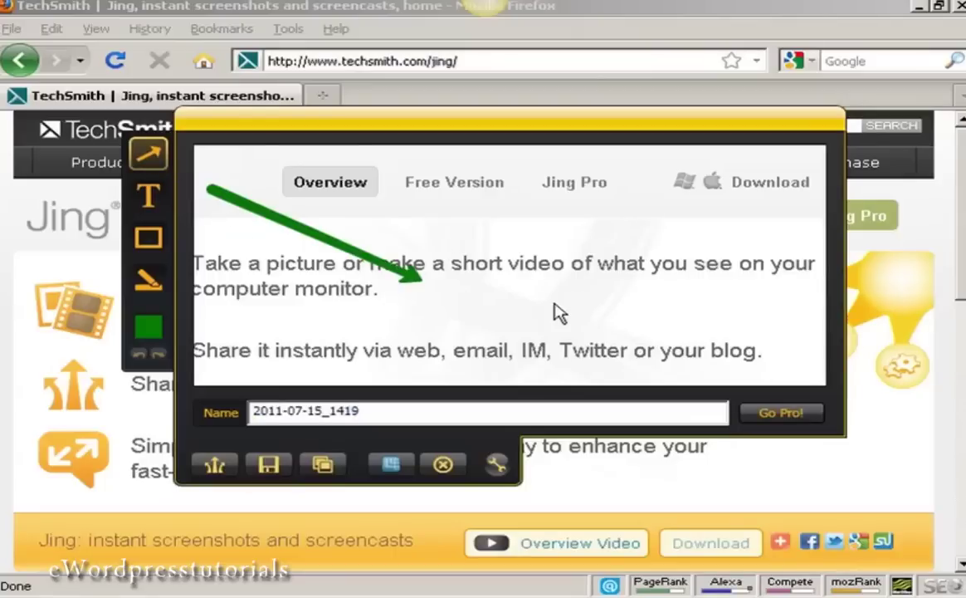
left_click_drag(558, 311, 616, 314)
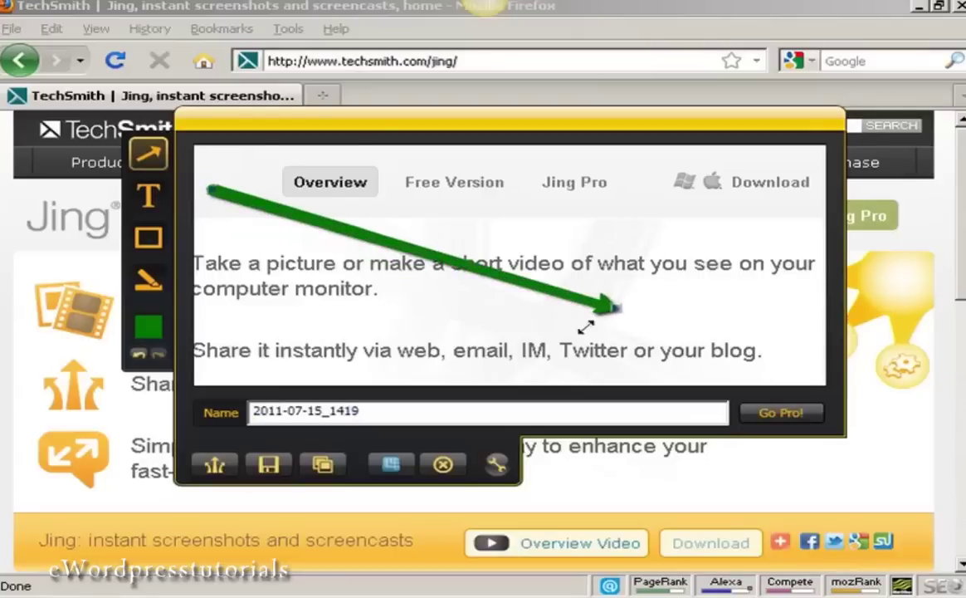
left_click(149, 329)
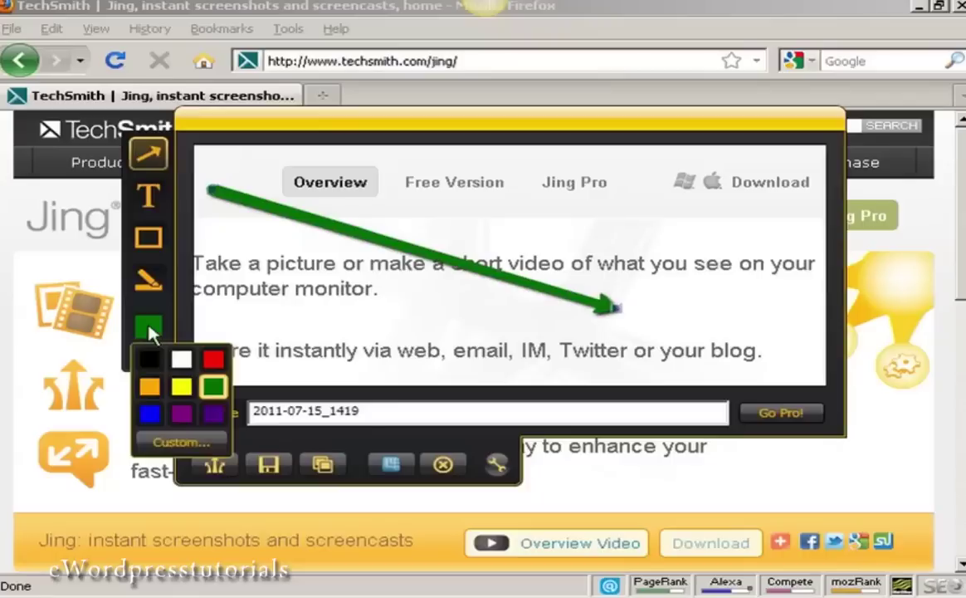
left_click(213, 358)
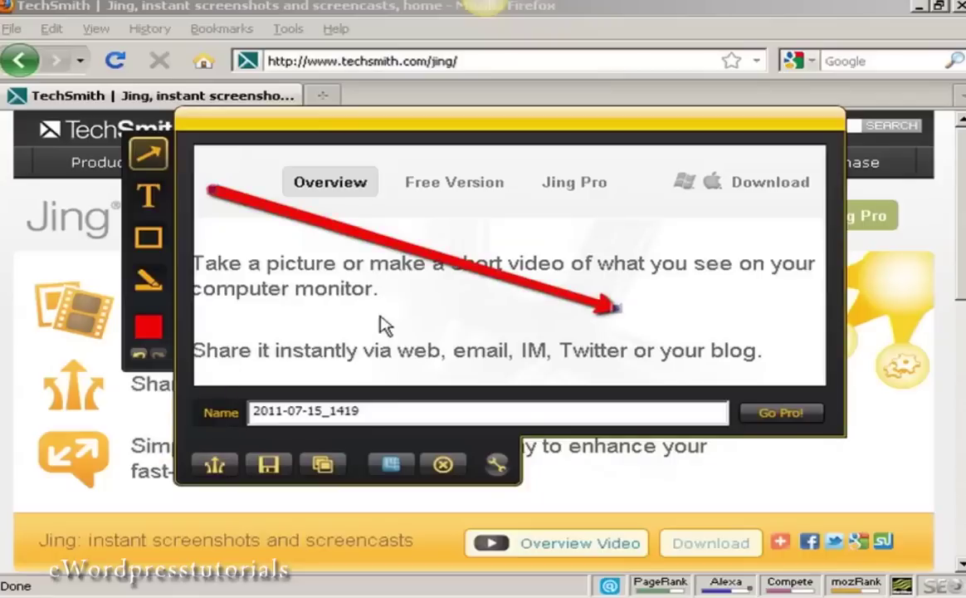
left_click(146, 191)
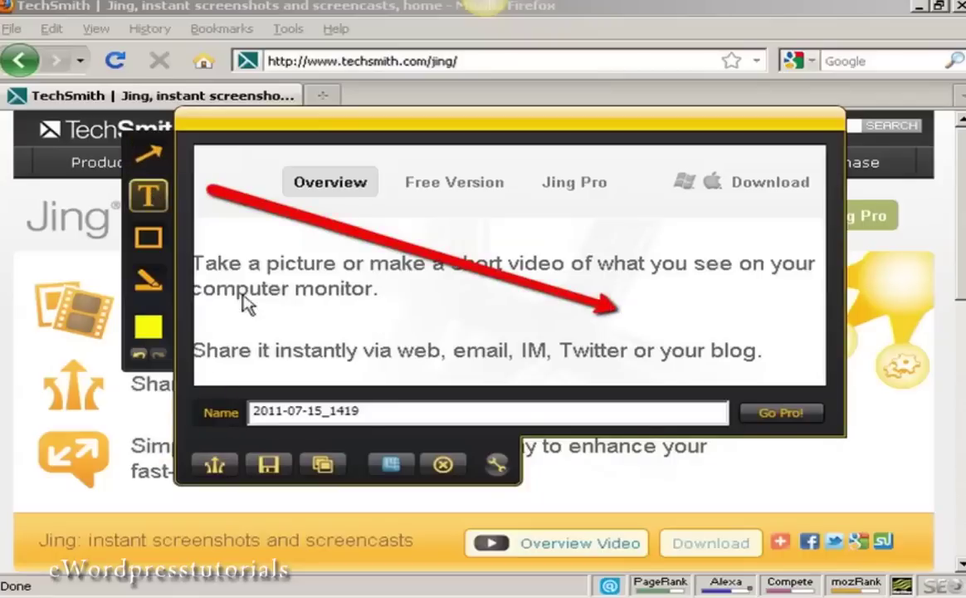
Step: Place a 'Text Here' callout over the Share it line of the capture
left_click(290, 331)
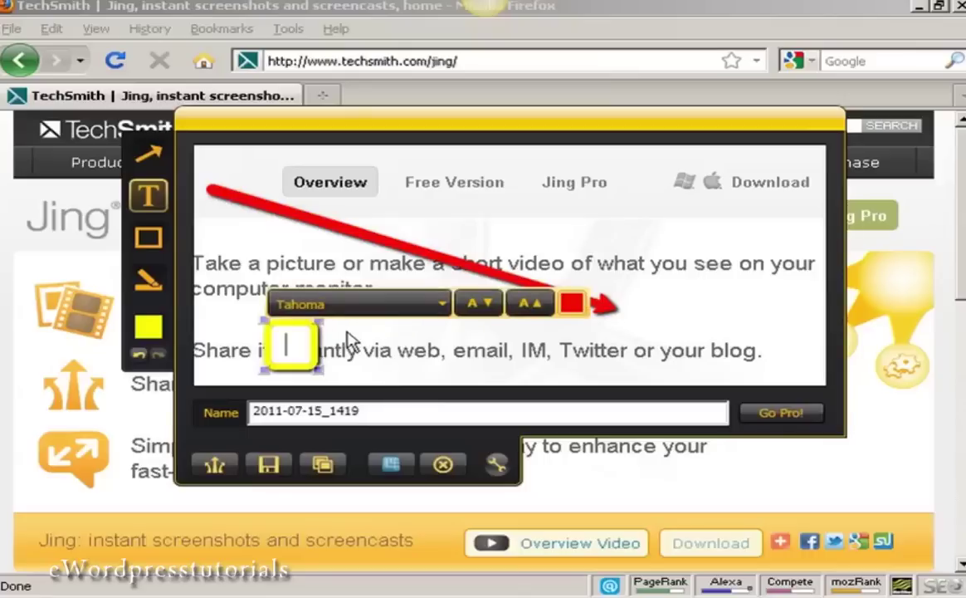
type("Tesxt")
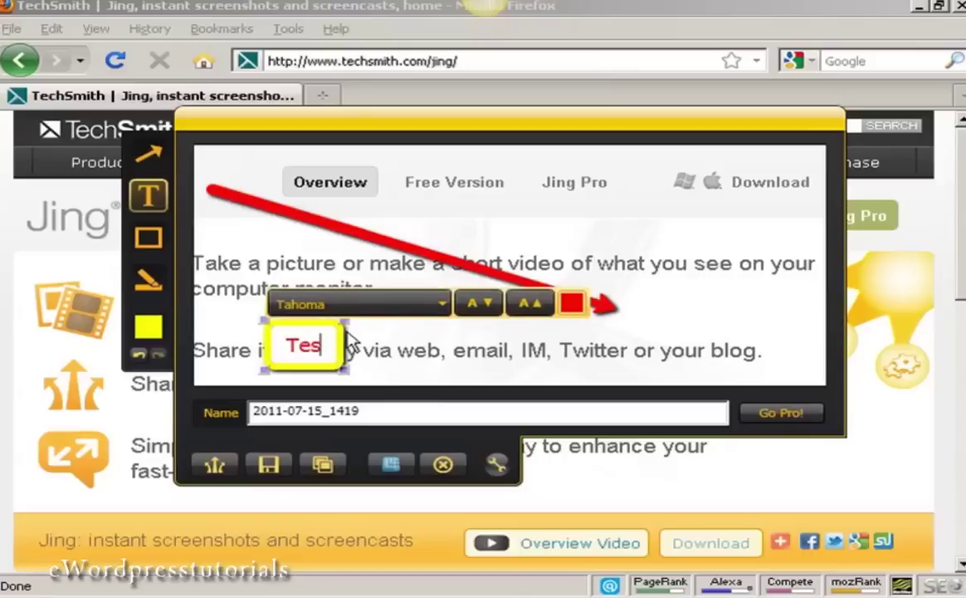
key("BackSpace")
key("BackSpace")
key("BackSpace")
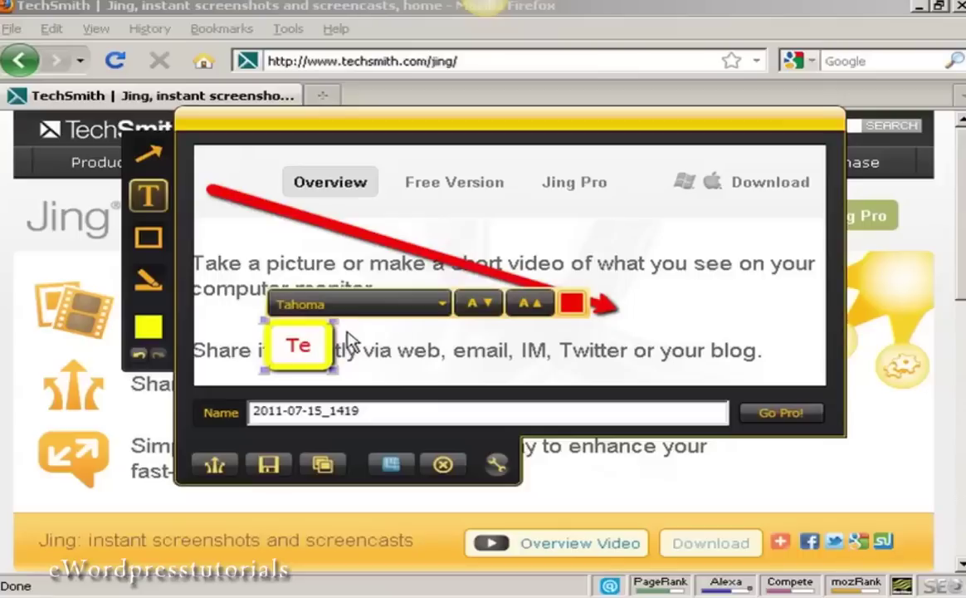
type("xt ")
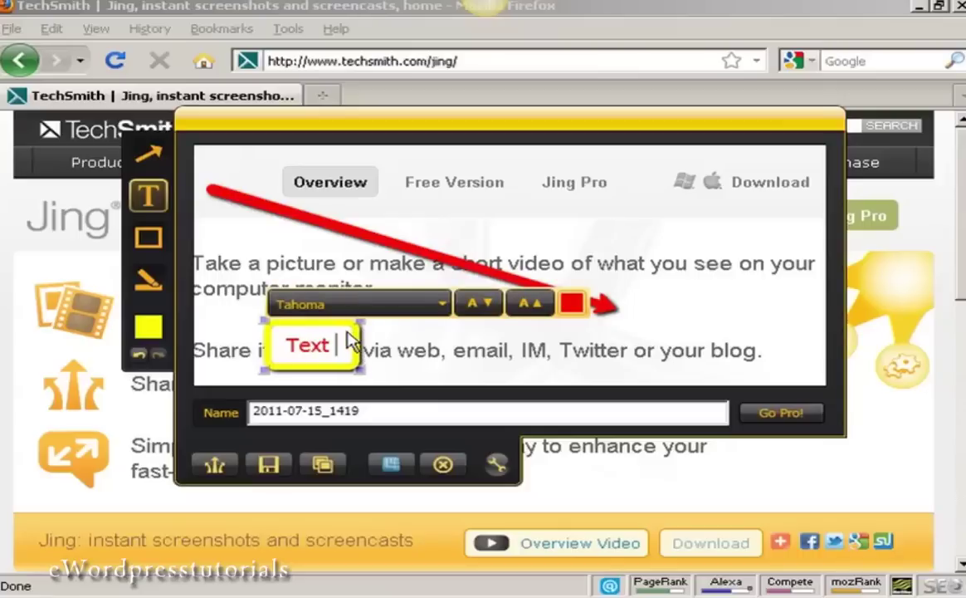
type("Here")
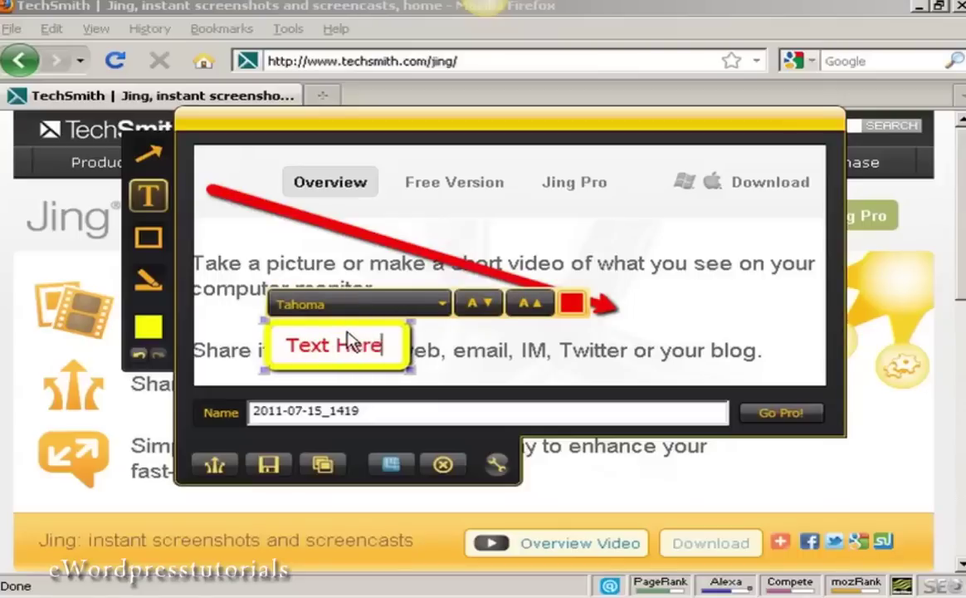
left_click(472, 354)
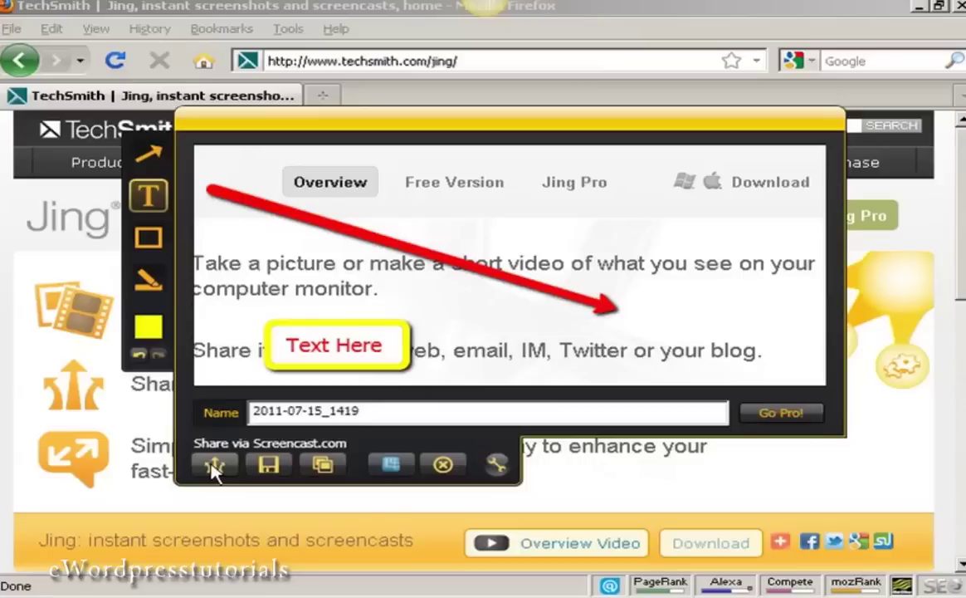
left_click(268, 465)
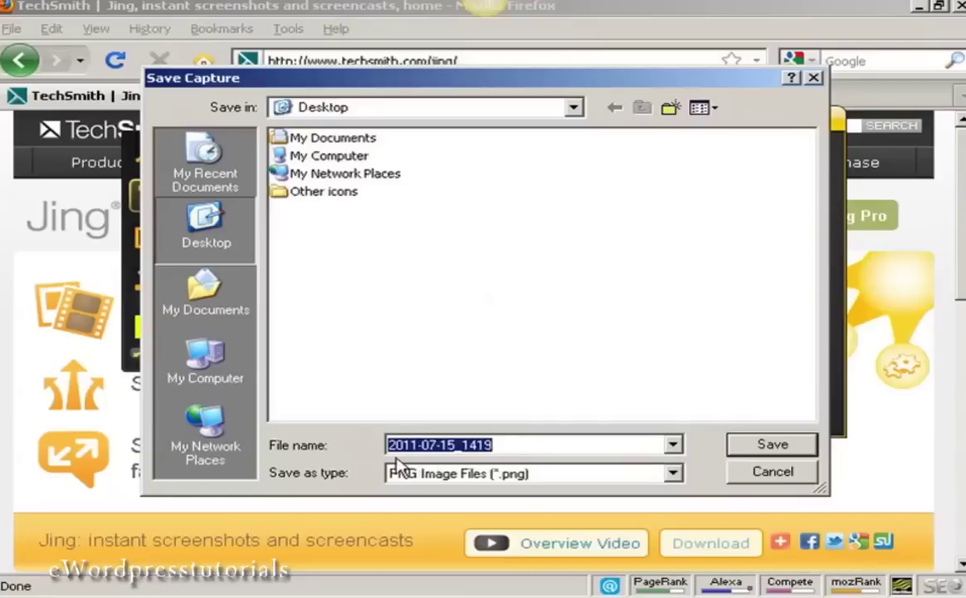
Step: Save the capture to the Desktop as PNG file 2011-07-15_1419
left_click(674, 473)
left_click(674, 475)
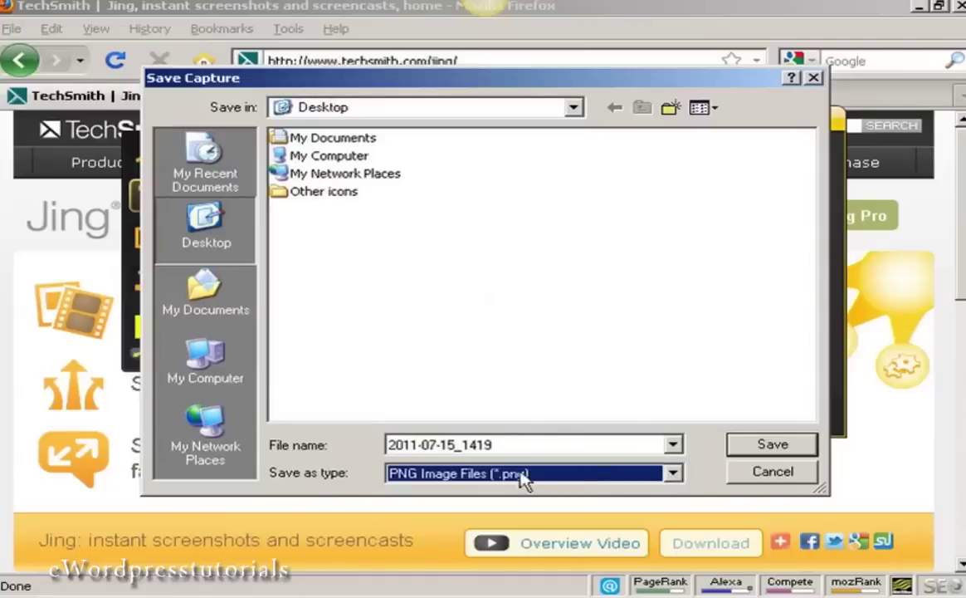
double_click(490, 444)
left_click(773, 446)
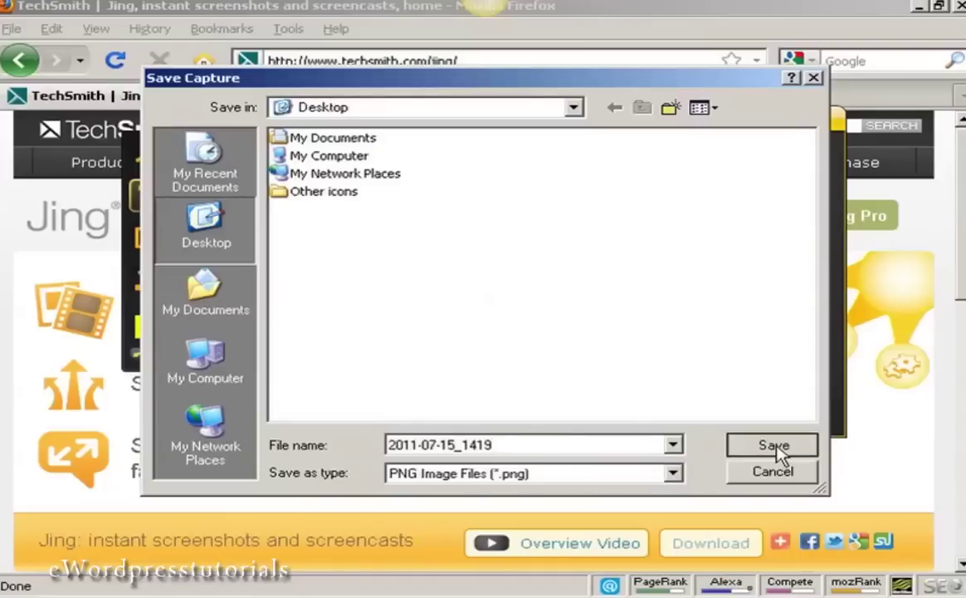
left_click(775, 448)
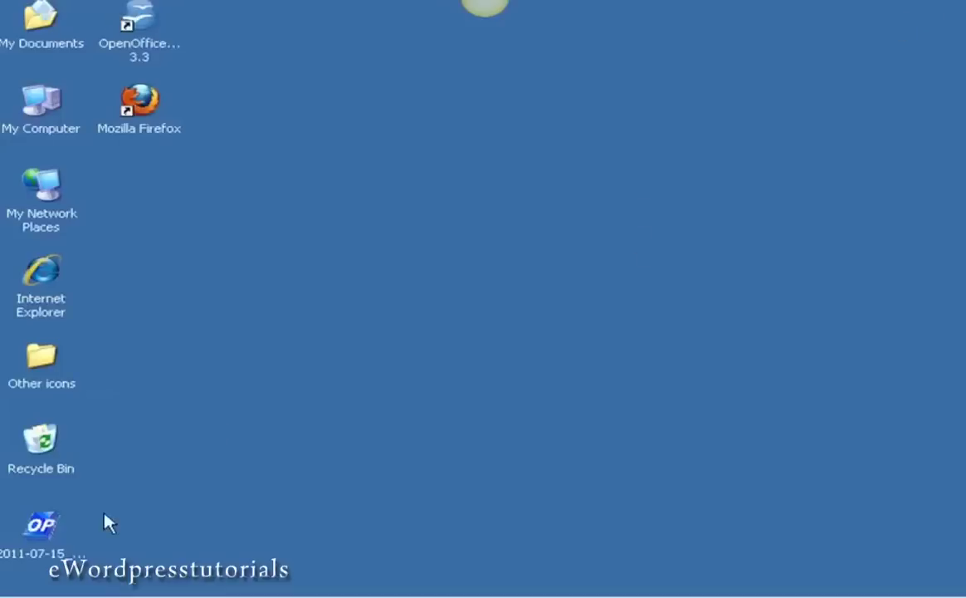
Step: Open 2011-07-15_1419.png from the desktop with Mozilla Firefox
left_click(43, 532)
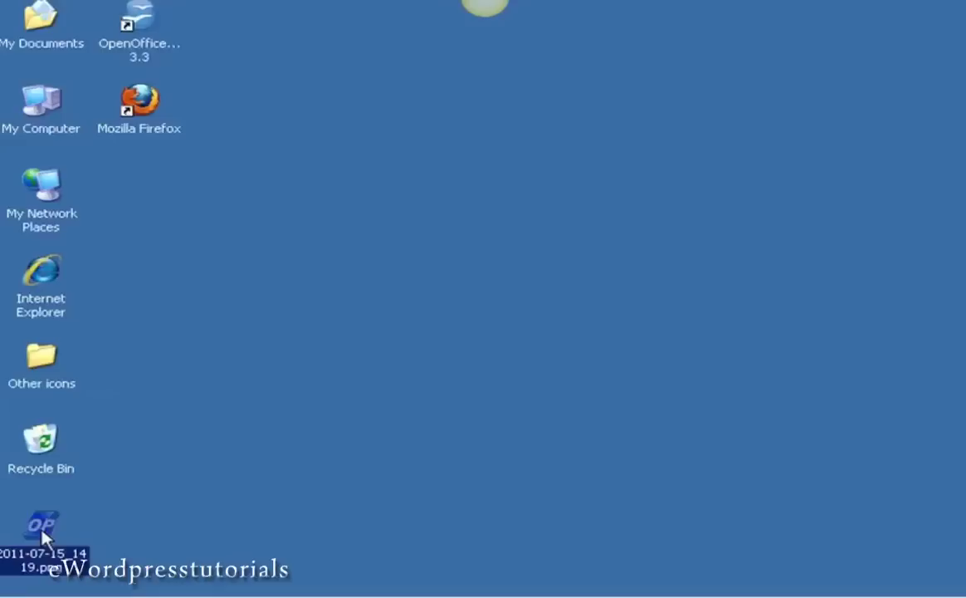
right_click(41, 532)
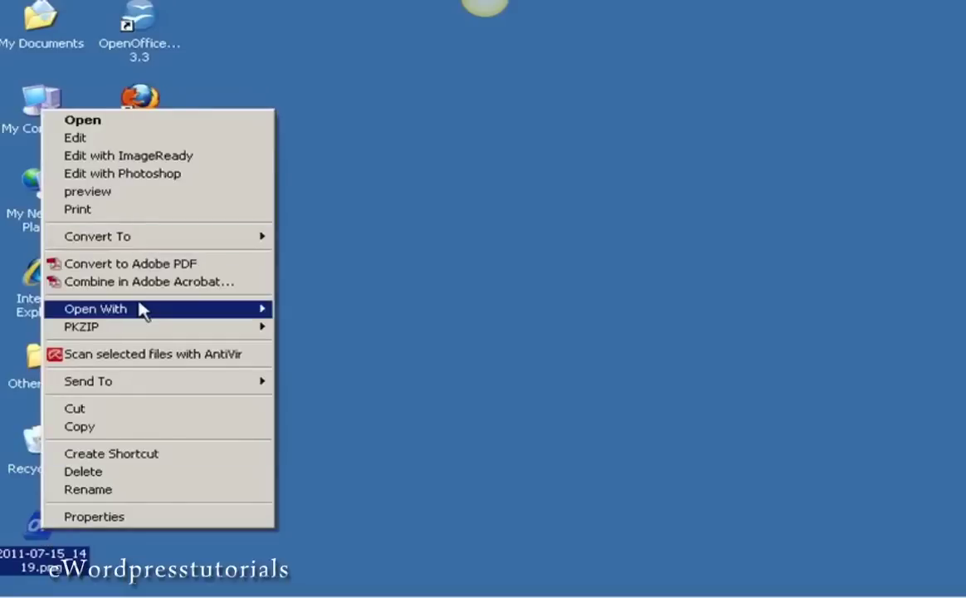
mouse_move(138, 308)
left_click(343, 357)
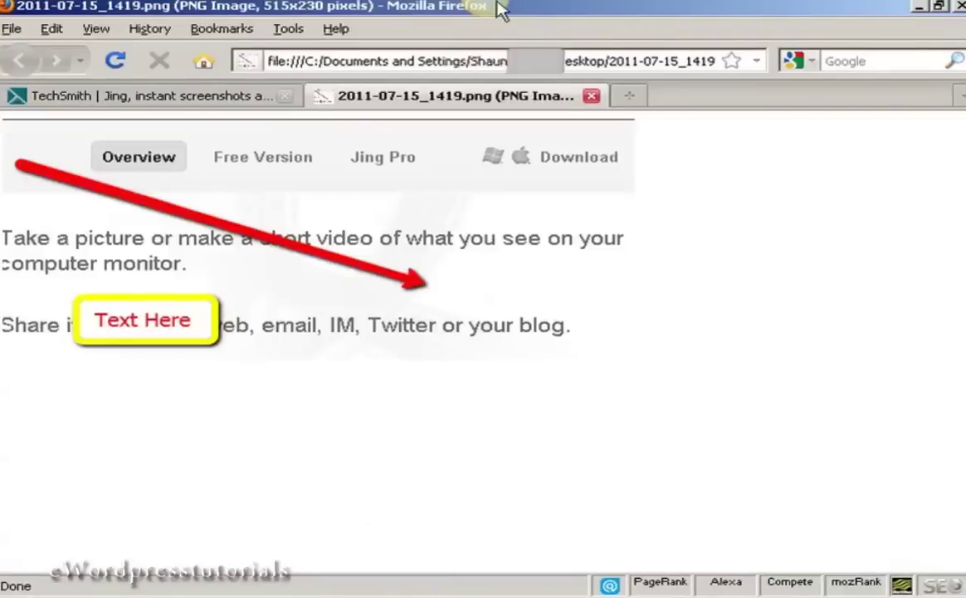
mouse_move(488, 10)
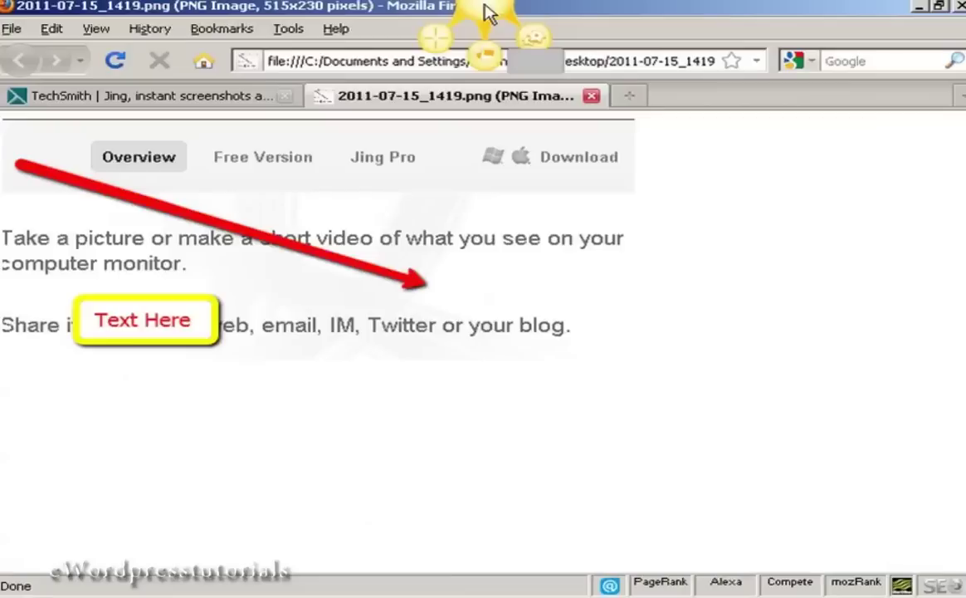
left_click(489, 64)
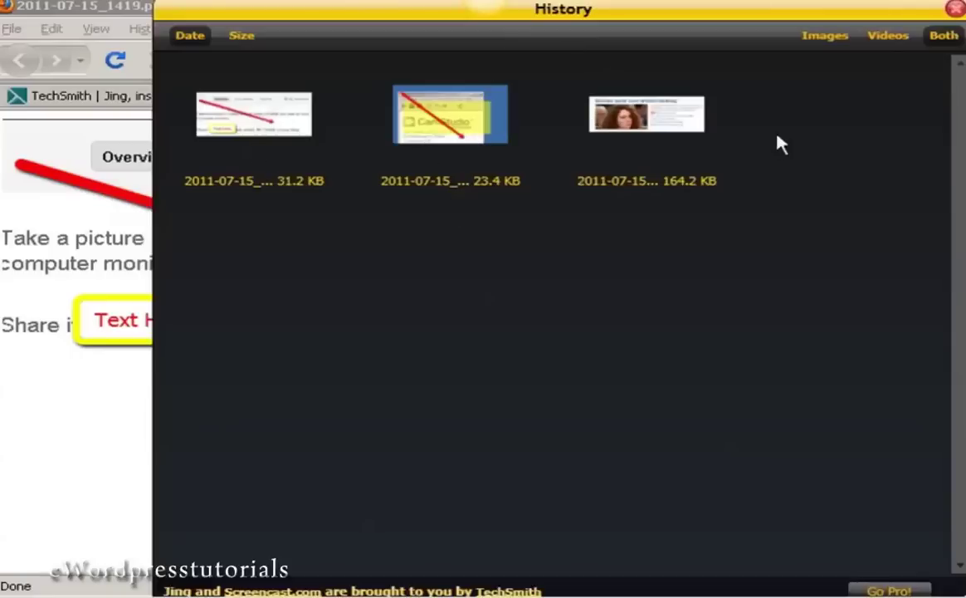
left_click(954, 8)
mouse_move(492, 13)
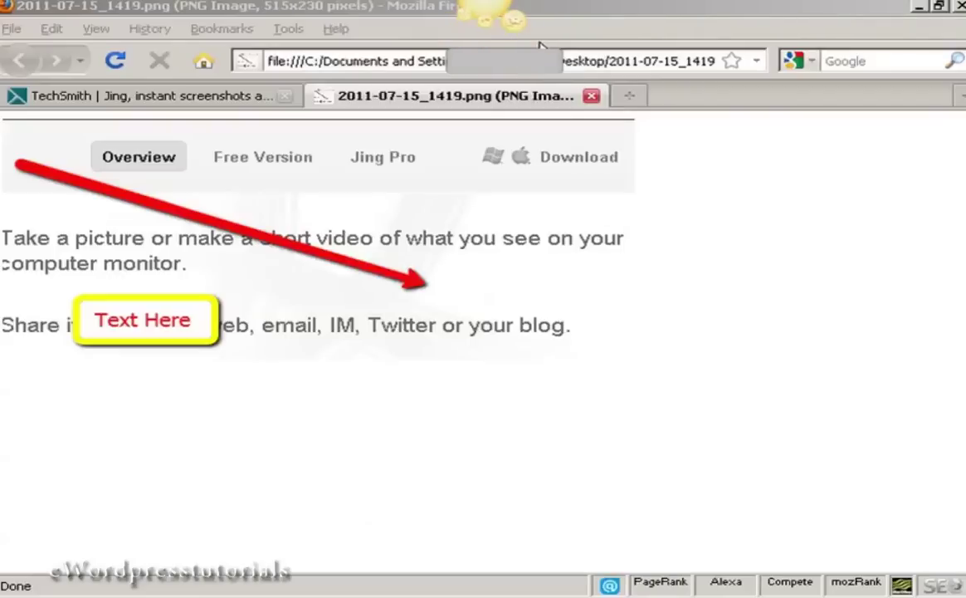
Step: Bring up Jing's About panel showing version 2.4.10231
left_click(530, 37)
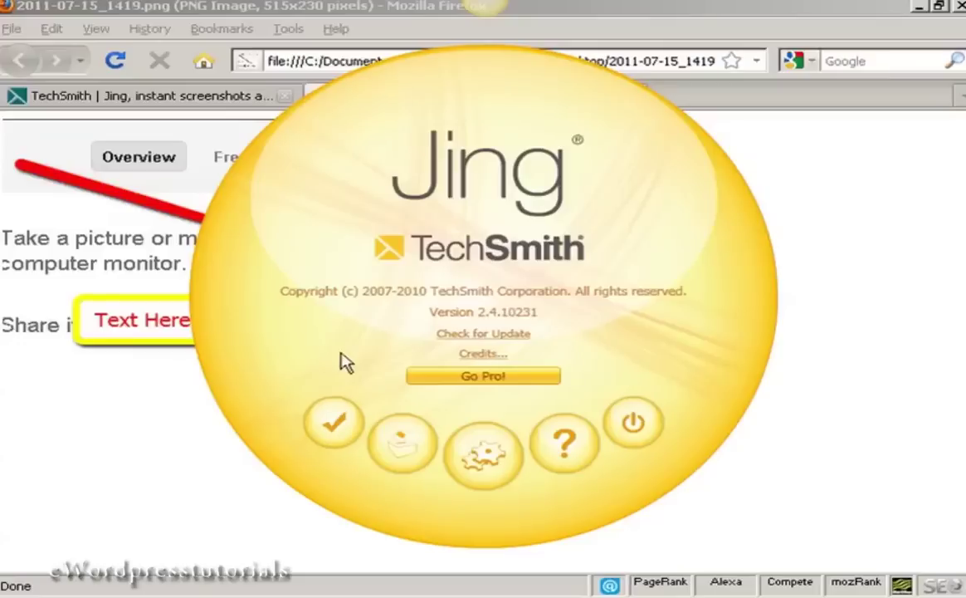
left_click(836, 180)
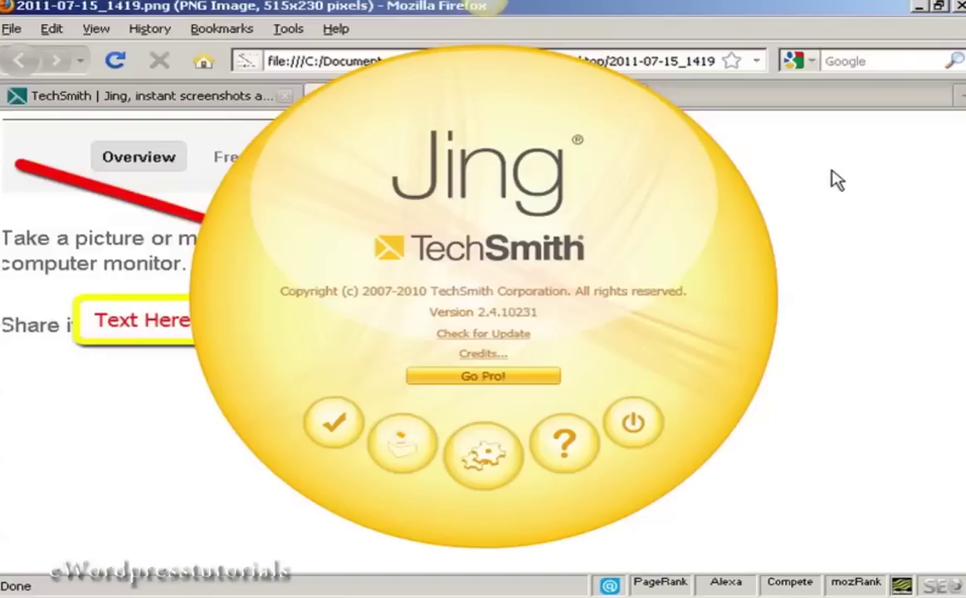